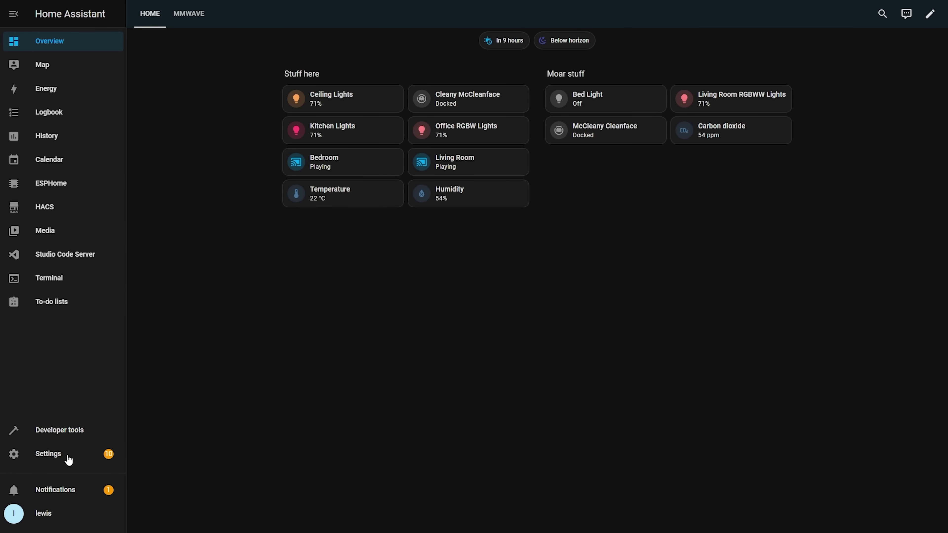
Go to Settings > Automations & scenes > Scenes and open 'This my scene' for editing.
{"action": "left_click", "coordinate": [68, 460]}
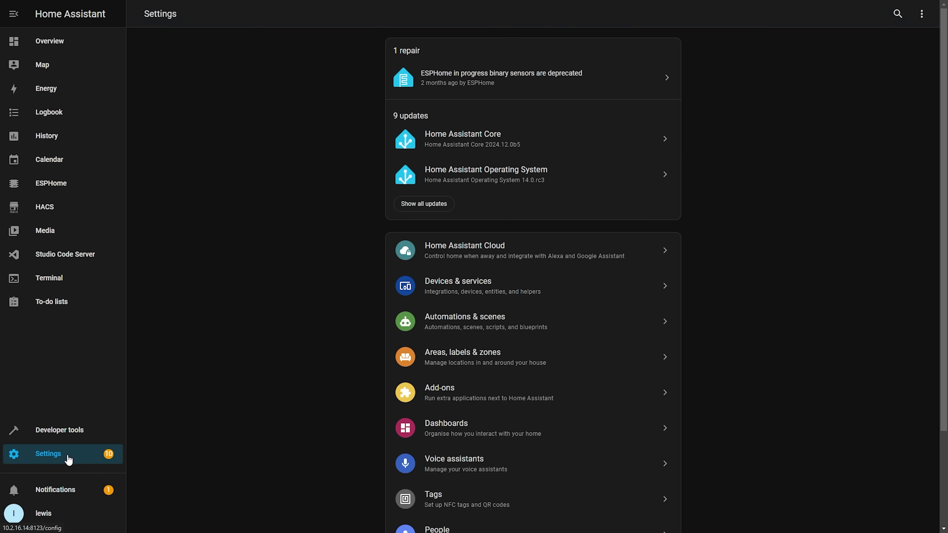
{"action": "left_click", "coordinate": [520, 328]}
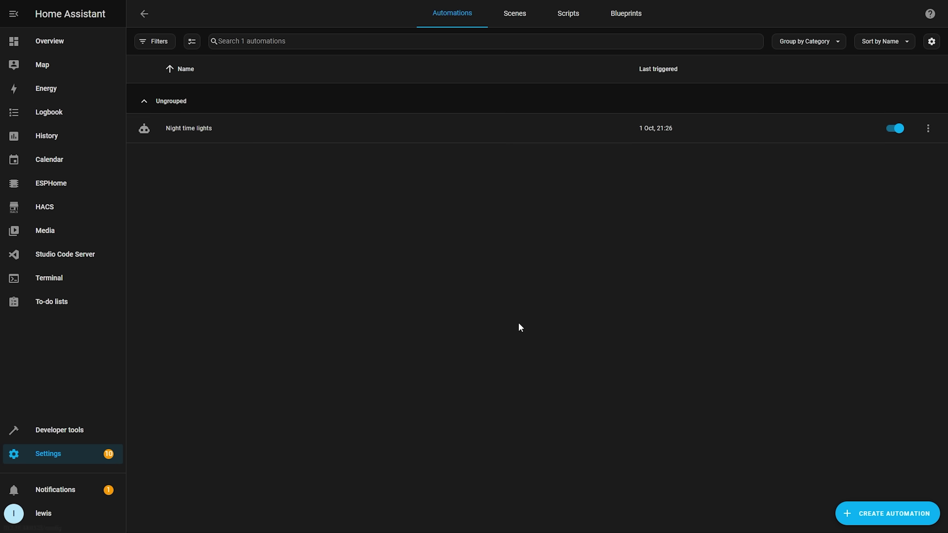
{"action": "left_click", "coordinate": [519, 17]}
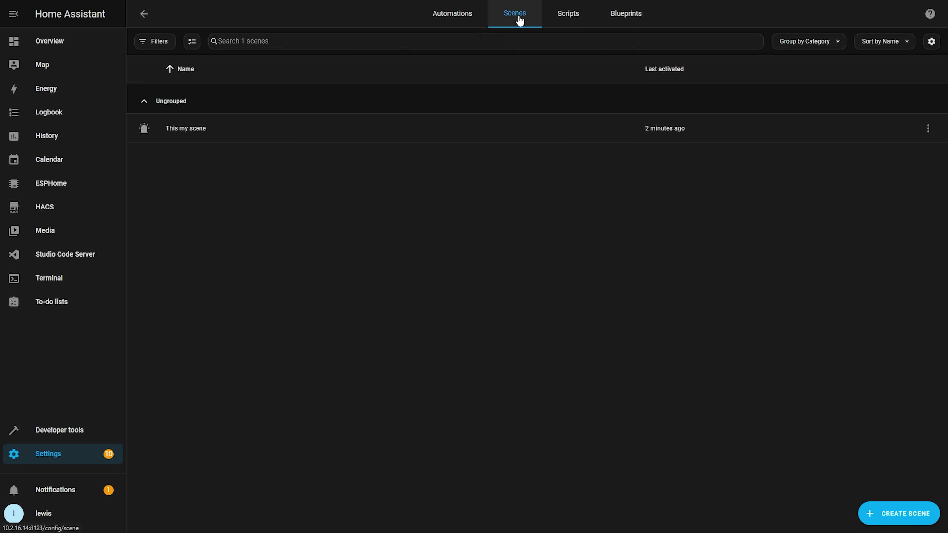
{"action": "left_click", "coordinate": [212, 135]}
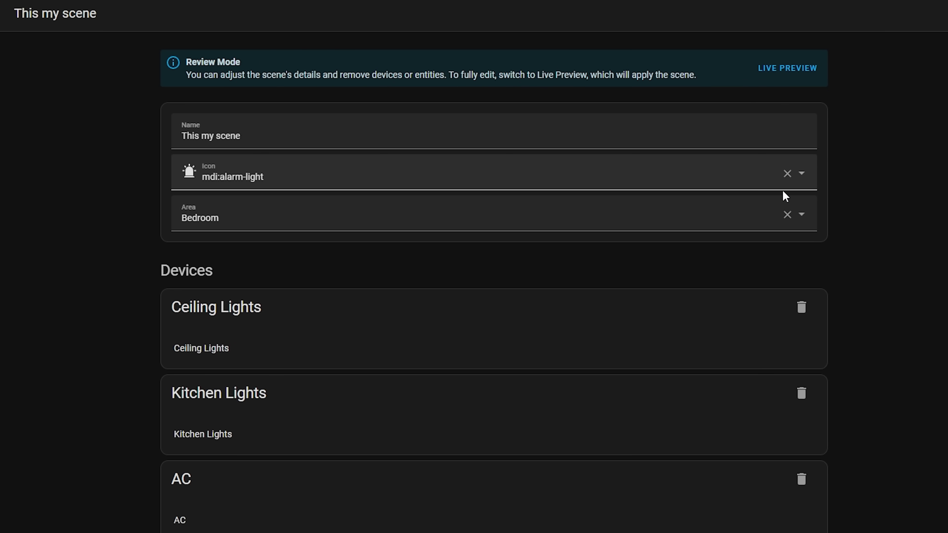
Search the icon list for 'night' and set the scene icon to mdi:lightbulb-night.
{"action": "left_click", "coordinate": [801, 174]}
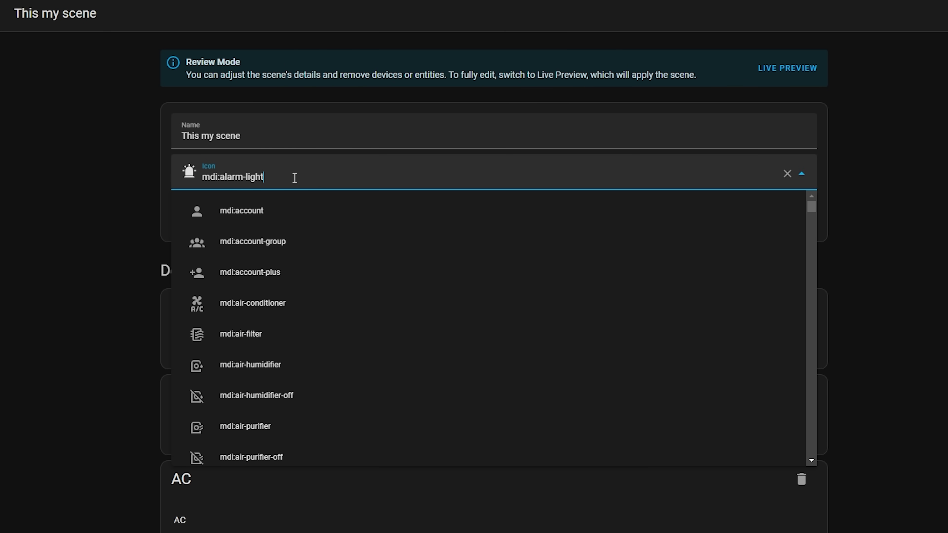
{"action": "type", "text": "night"}
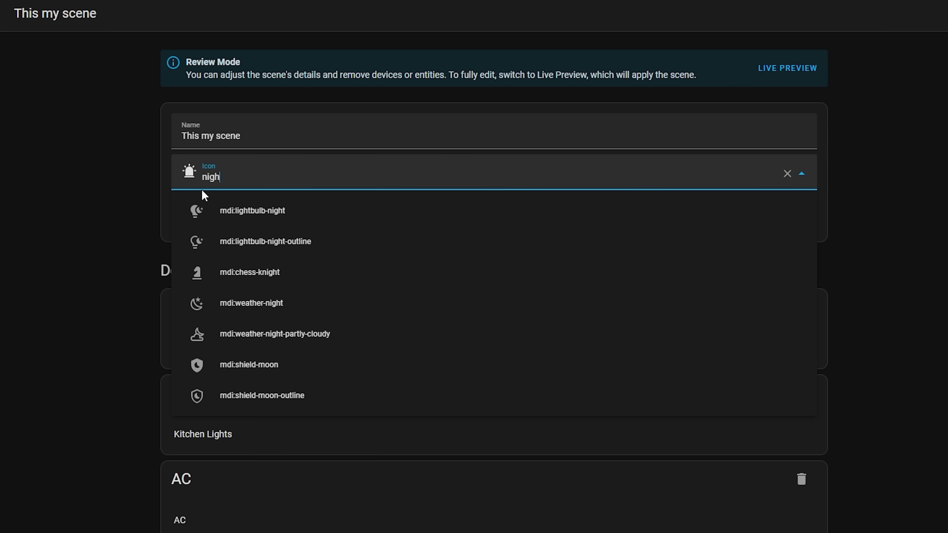
{"action": "left_click", "coordinate": [323, 217]}
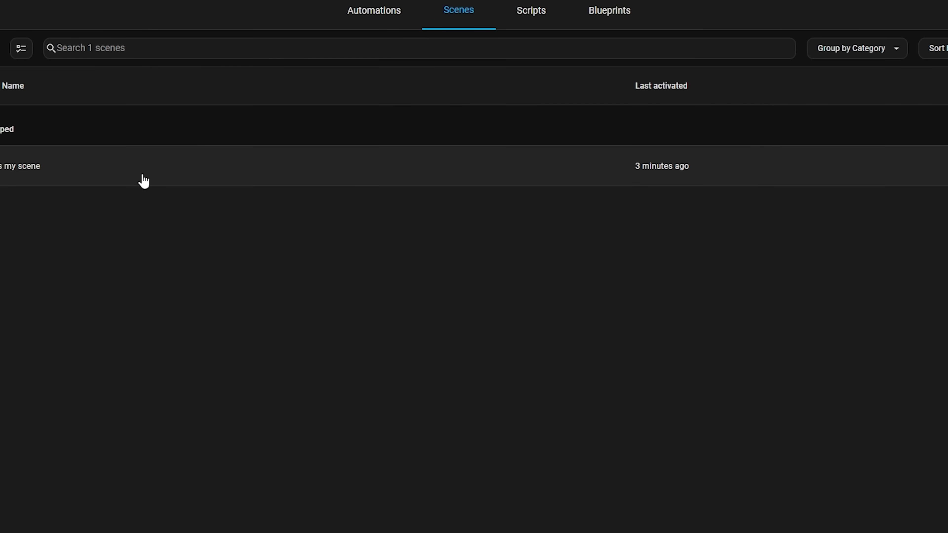
Reopen the scene and rename it to 'This my scene yeah!'.
{"action": "left_click", "coordinate": [142, 180]}
{"action": "left_click", "coordinate": [251, 138]}
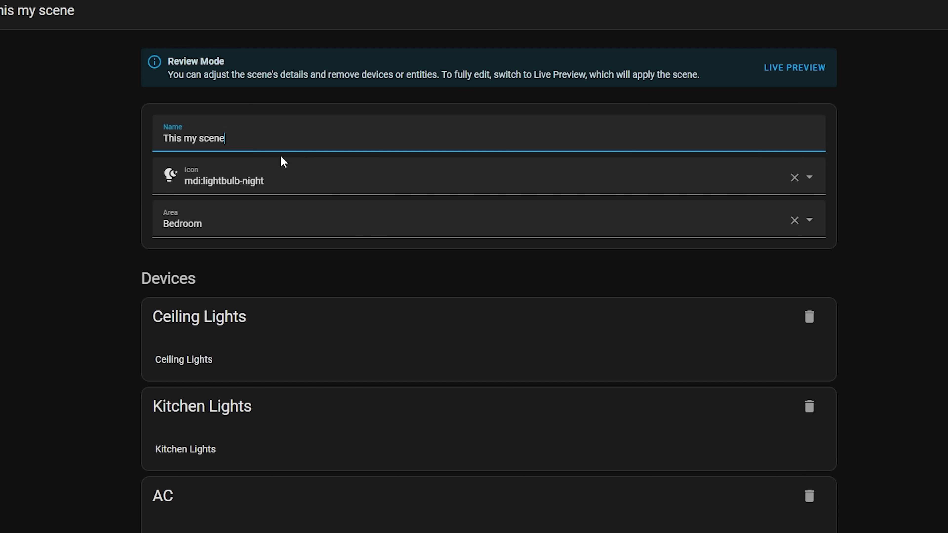
{"action": "type", "text": "yeah!"}
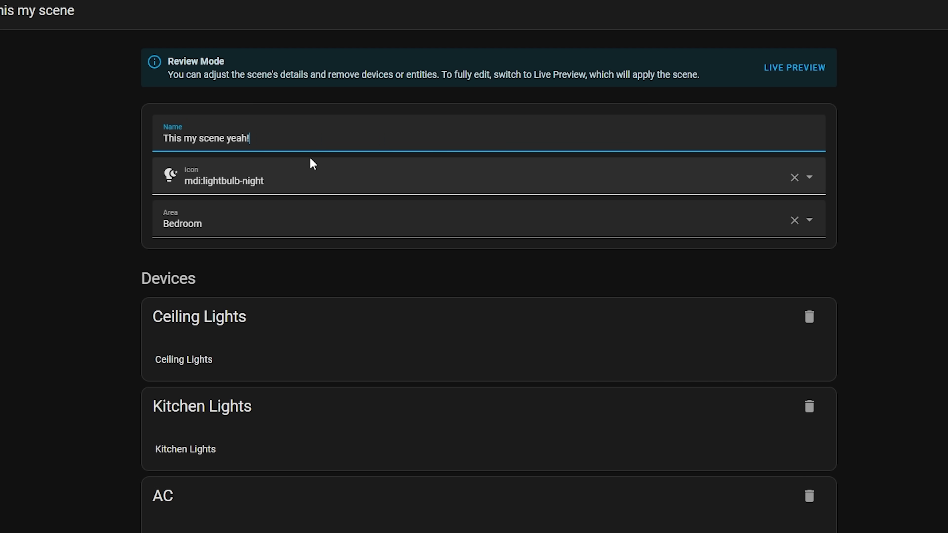
{"action": "left_click", "coordinate": [129, 220]}
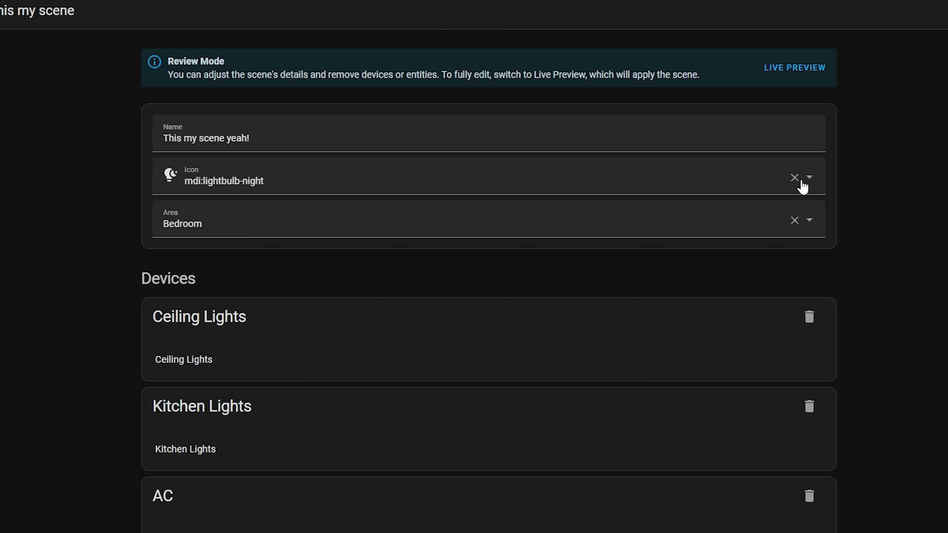
Change the scene icon to mdi:lightbulb-night-outline.
{"action": "left_click", "coordinate": [809, 178]}
{"action": "key", "text": "ctrl+a"}
{"action": "type", "text": "nightr"}
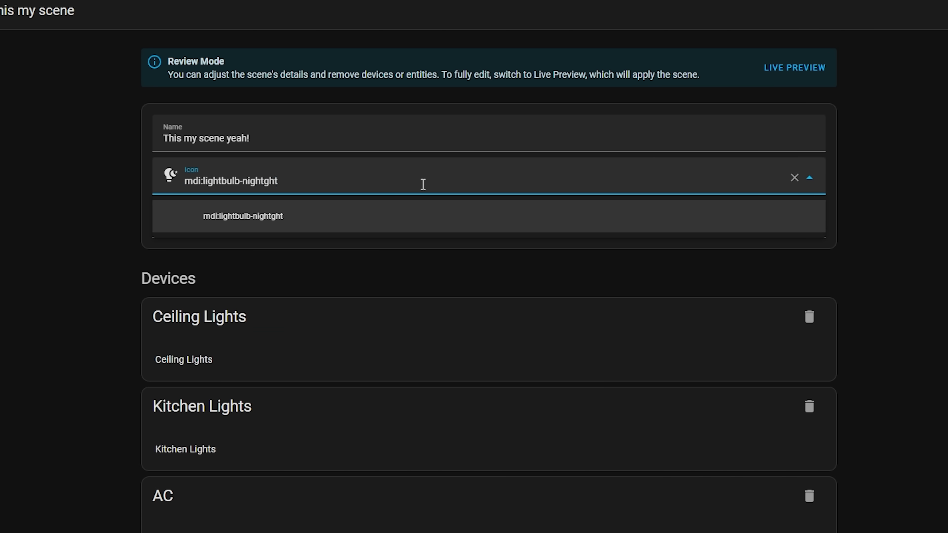
{"action": "key", "text": "ctrl+a"}
{"action": "type", "text": "night"}
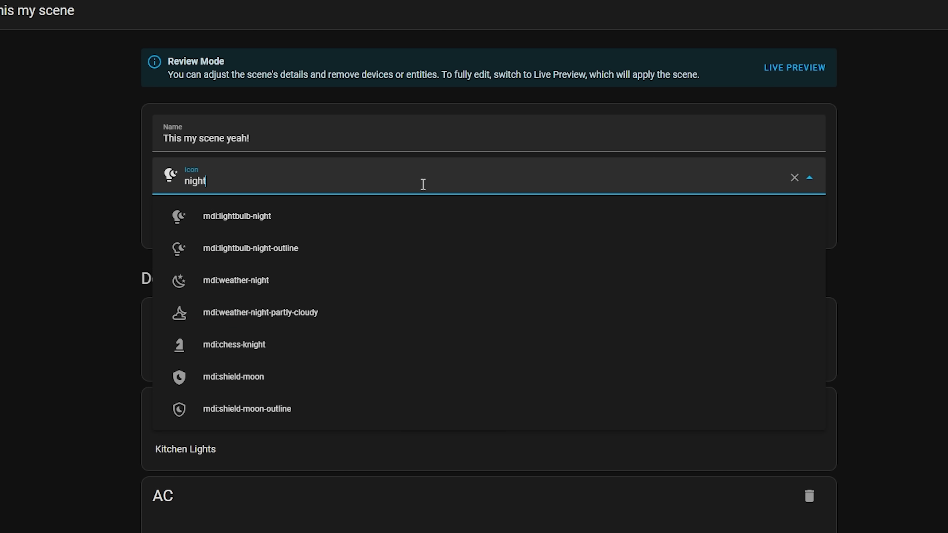
{"action": "left_click", "coordinate": [324, 249]}
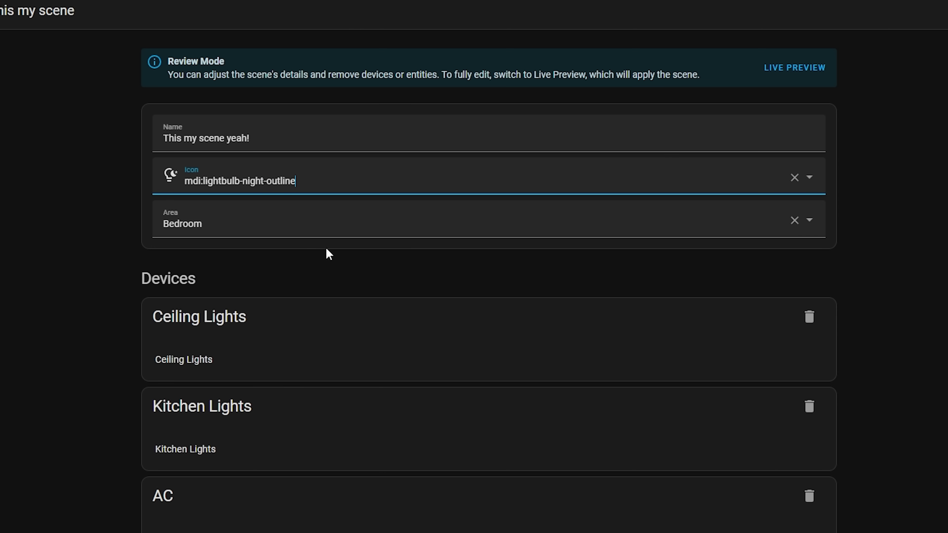
Assign the scene to the Living Room area and switch it into live preview.
{"action": "left_click", "coordinate": [814, 229]}
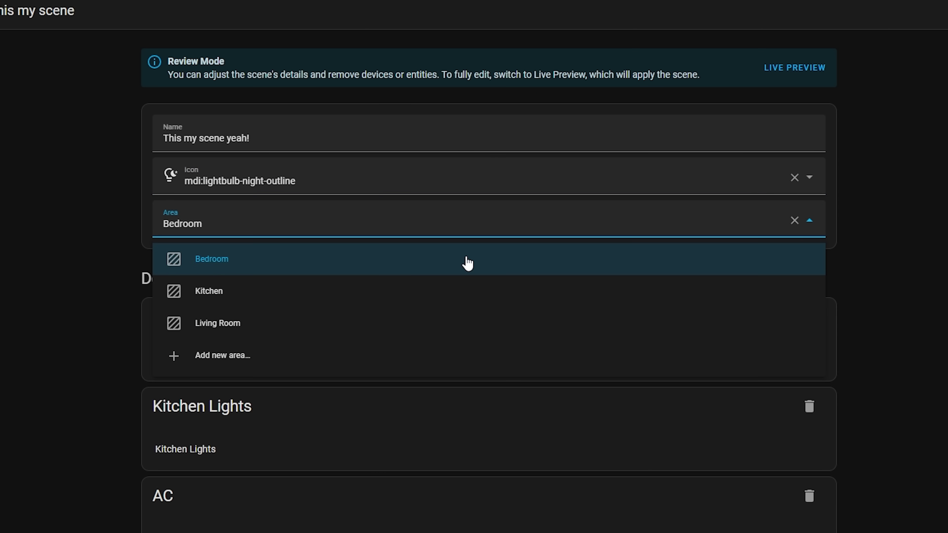
{"action": "left_click", "coordinate": [240, 321]}
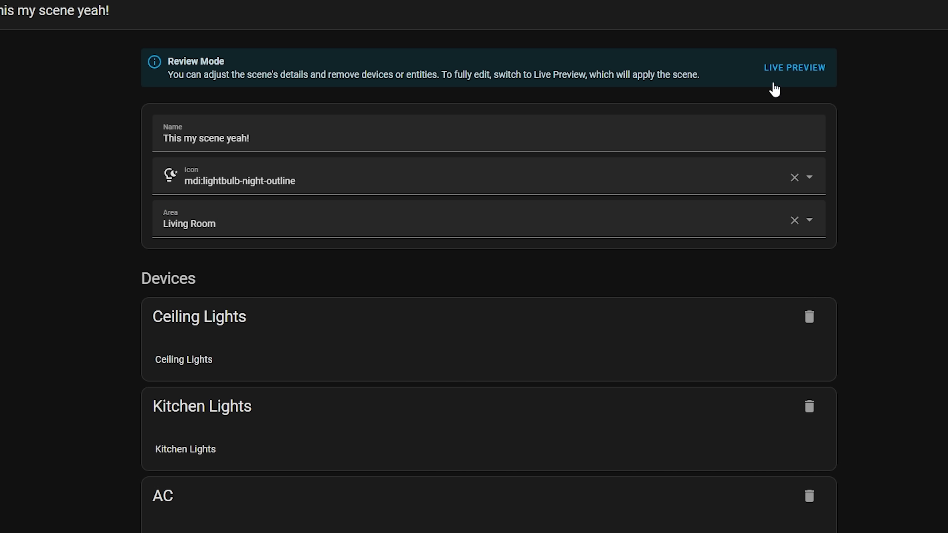
{"action": "left_click", "coordinate": [812, 71]}
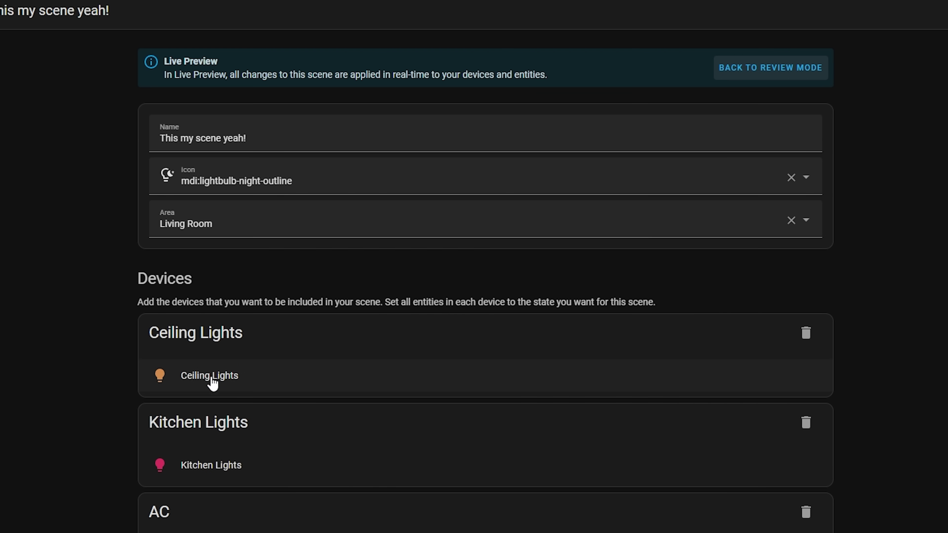
Add the HeatPump device to the scene from the Add a device list.
{"action": "scroll", "coordinate": [223, 398], "scroll_direction": "down", "scroll_amount": 10}
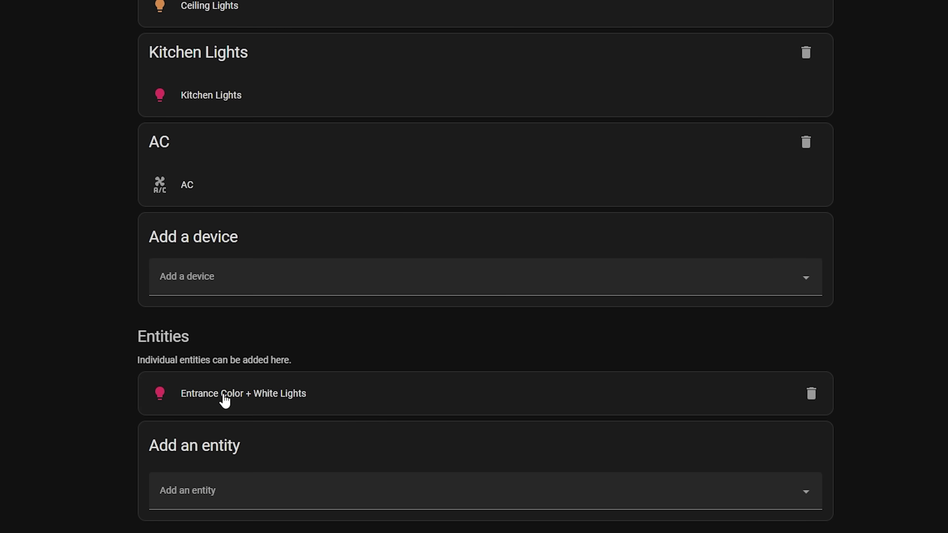
{"action": "left_click", "coordinate": [804, 279]}
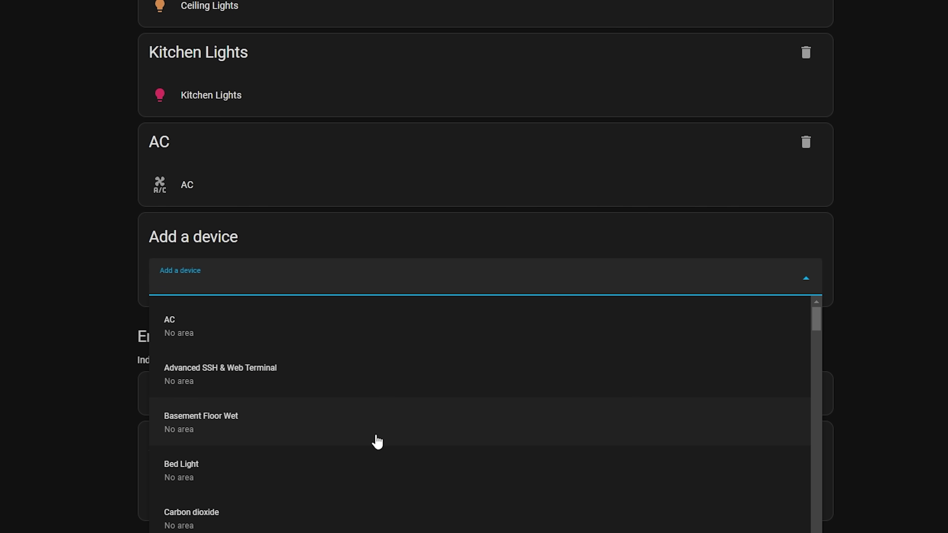
{"action": "scroll", "coordinate": [377, 442], "scroll_direction": "down", "scroll_amount": 20}
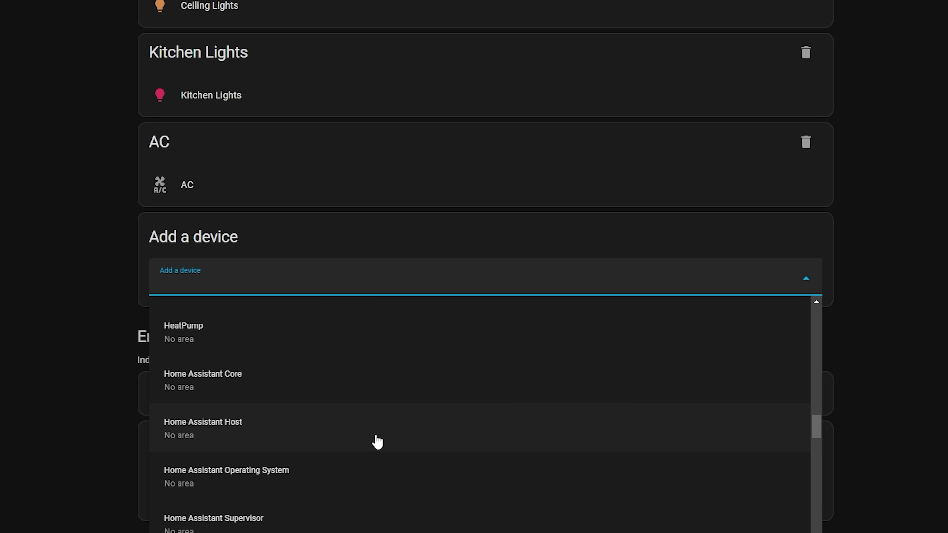
{"action": "scroll", "coordinate": [259, 424], "scroll_direction": "up", "scroll_amount": 3}
{"action": "left_click", "coordinate": [172, 441]}
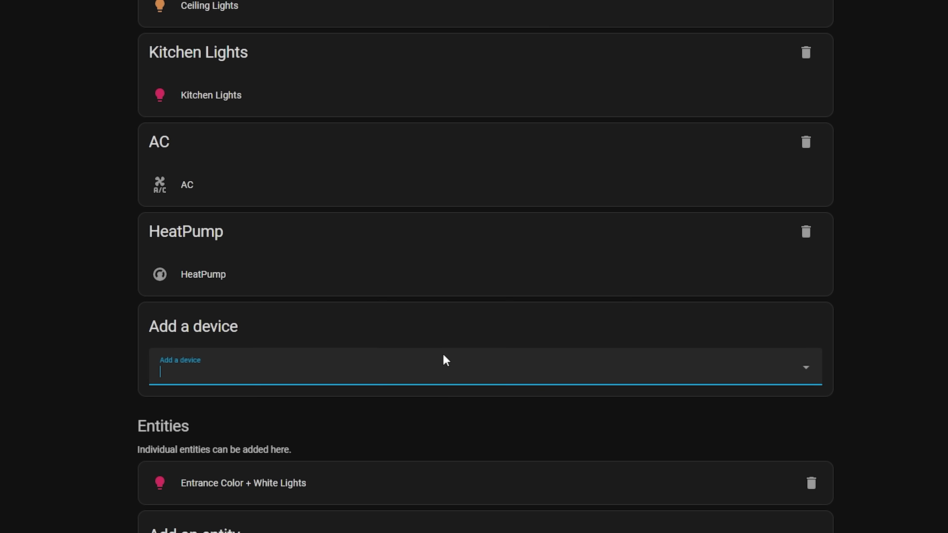
{"action": "left_click", "coordinate": [939, 271]}
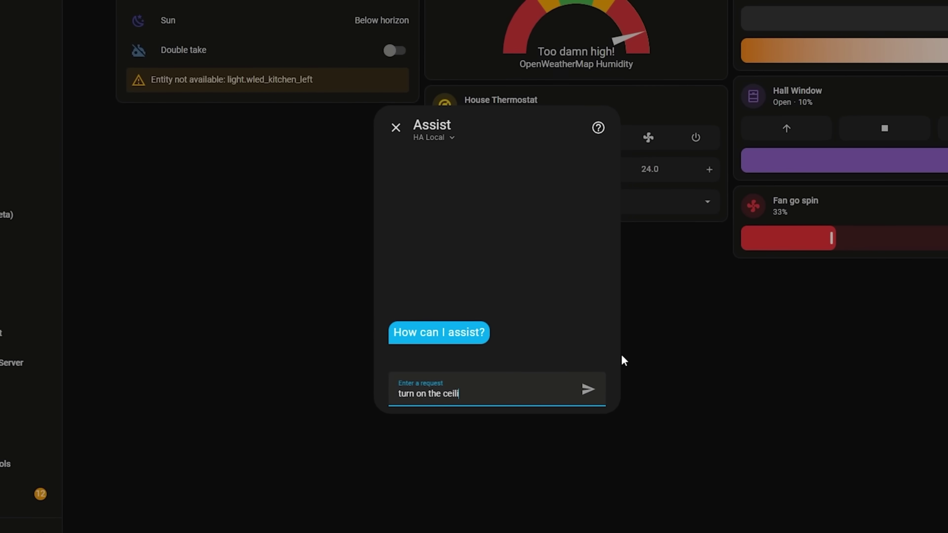
Send 'turn on the ceiling lights' to Assist, then ask the OpenAI agent 'what is 4kg in lbs?'.
{"action": "type", "text": "s"}
{"action": "key", "text": "Return"}
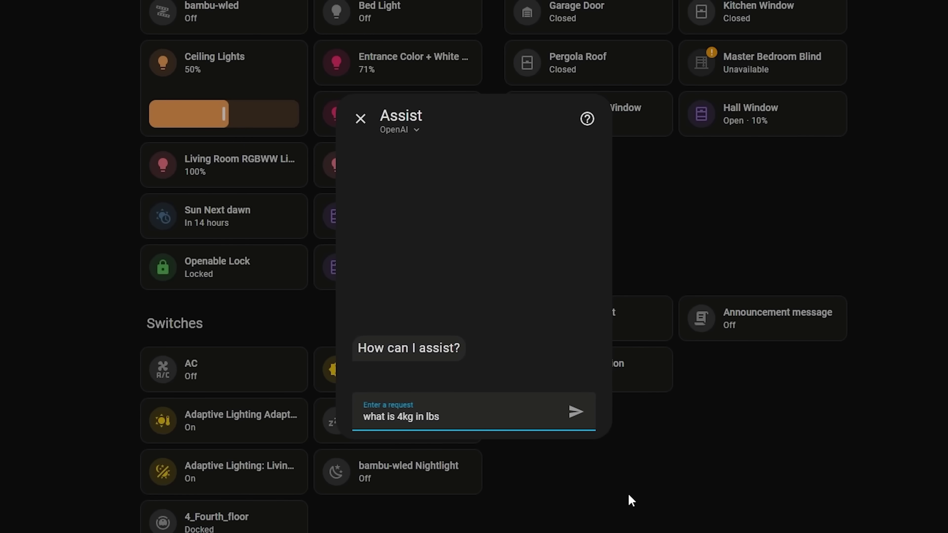
{"action": "type", "text": "?"}
{"action": "key", "text": "Return"}
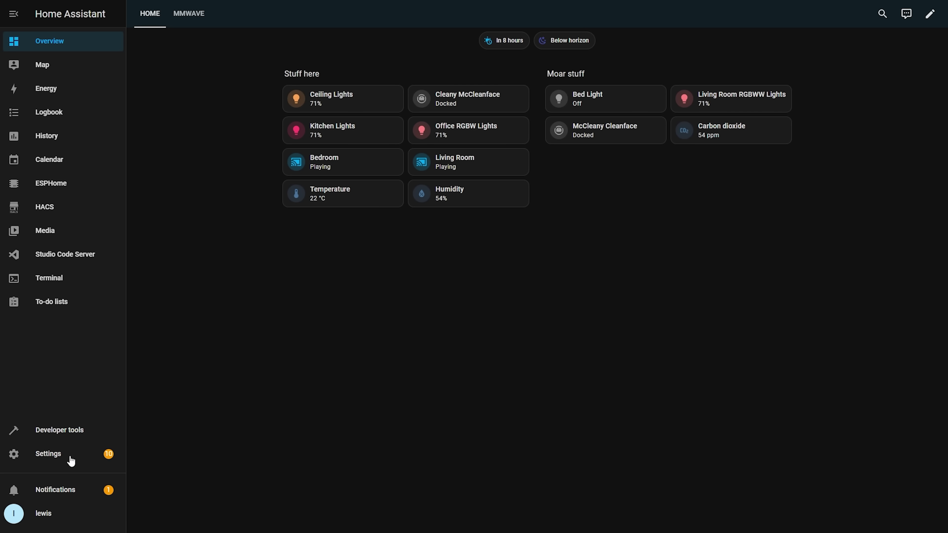
Set the Home Assistant voice assistant's agent to ChatGPT with 'Prefer handling commands locally' enabled.
{"action": "left_click", "coordinate": [47, 456]}
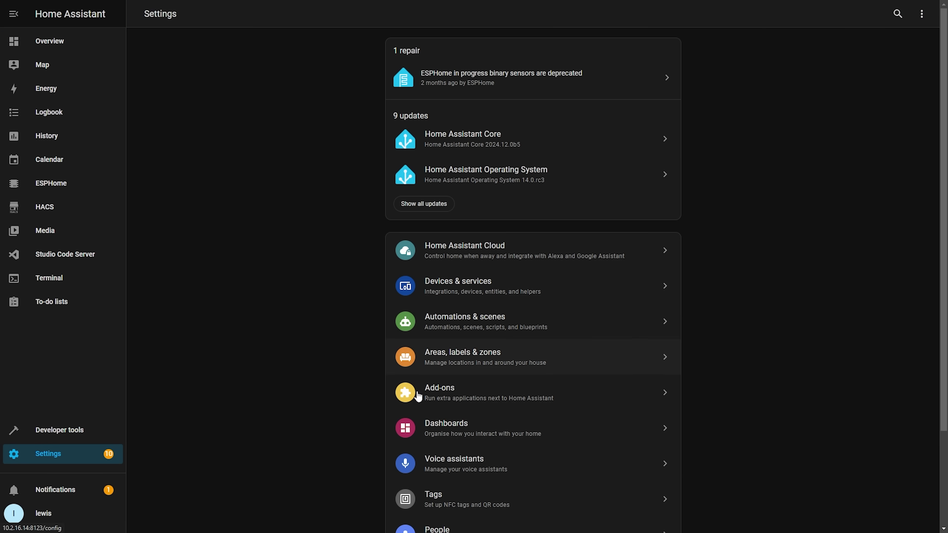
{"action": "left_click", "coordinate": [485, 470]}
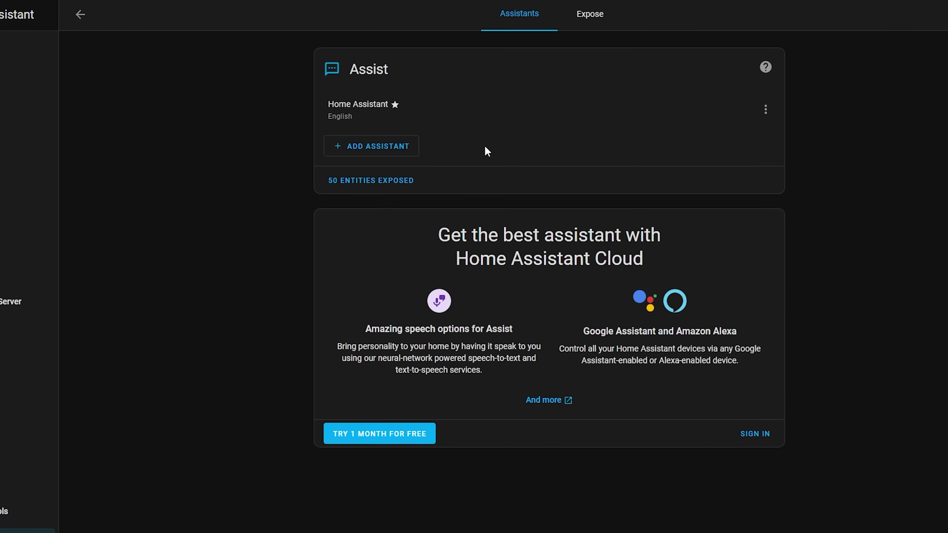
{"action": "left_click", "coordinate": [555, 129]}
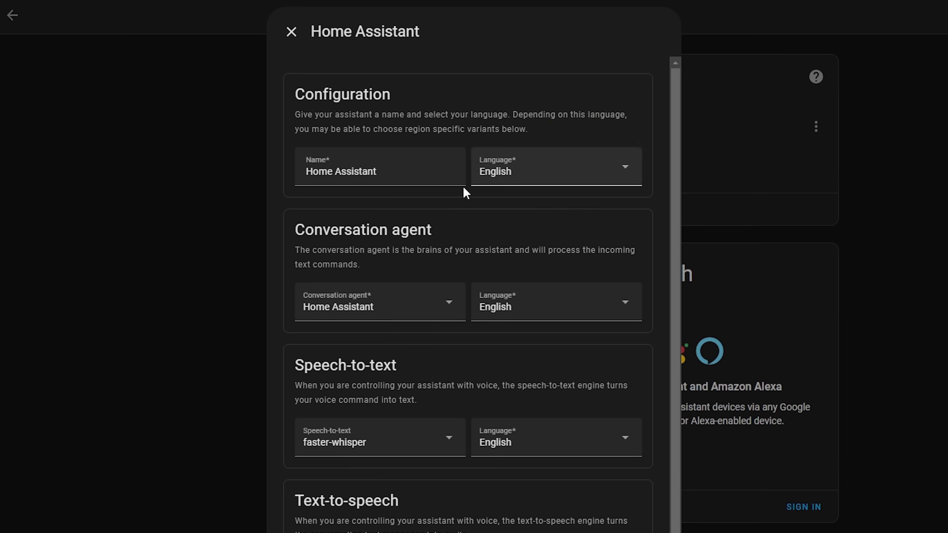
{"action": "left_click", "coordinate": [450, 306]}
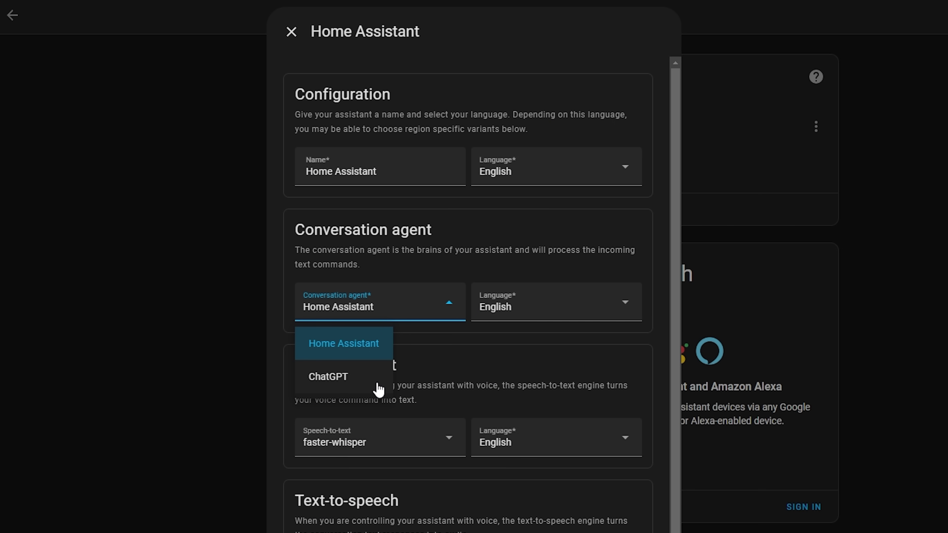
{"action": "left_click", "coordinate": [373, 377]}
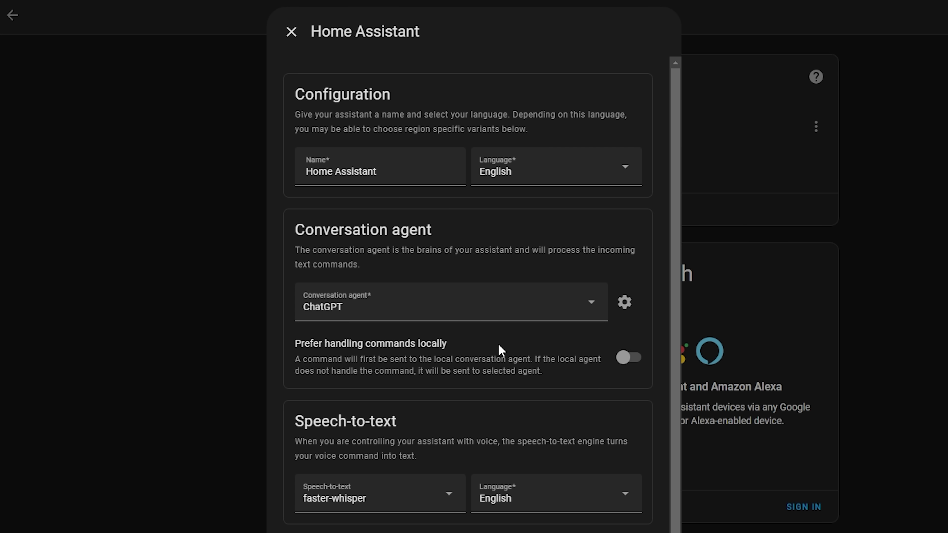
{"action": "left_click", "coordinate": [631, 358]}
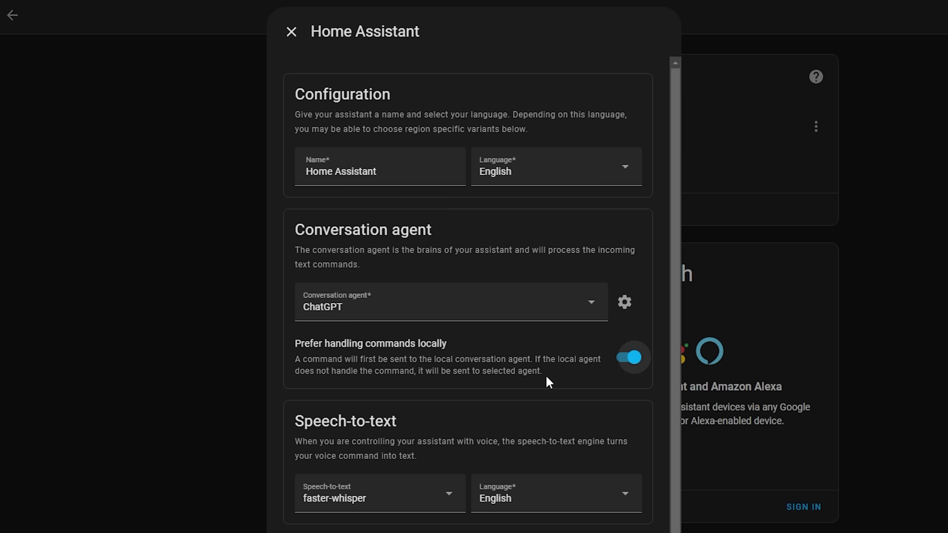
{"action": "scroll", "coordinate": [534, 362], "scroll_direction": "down", "scroll_amount": 1}
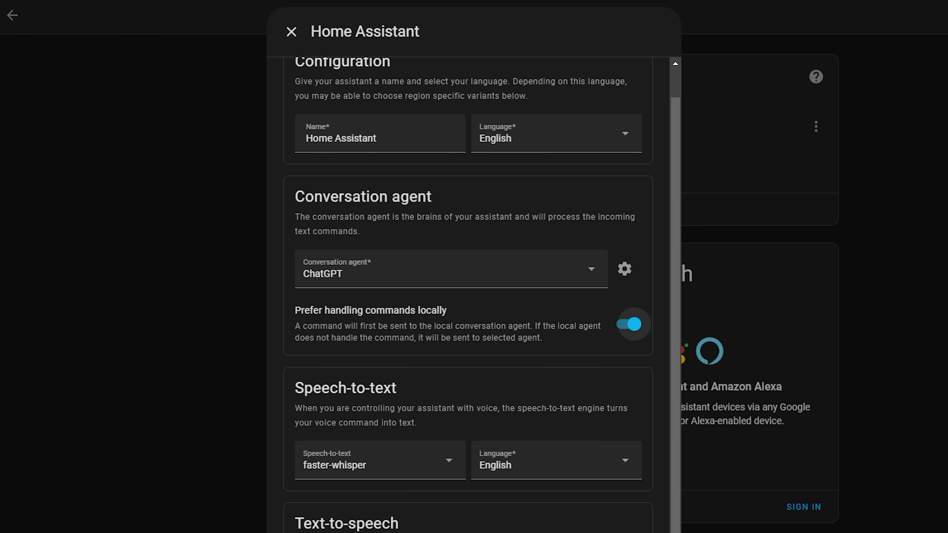
{"action": "key", "text": "Escape"}
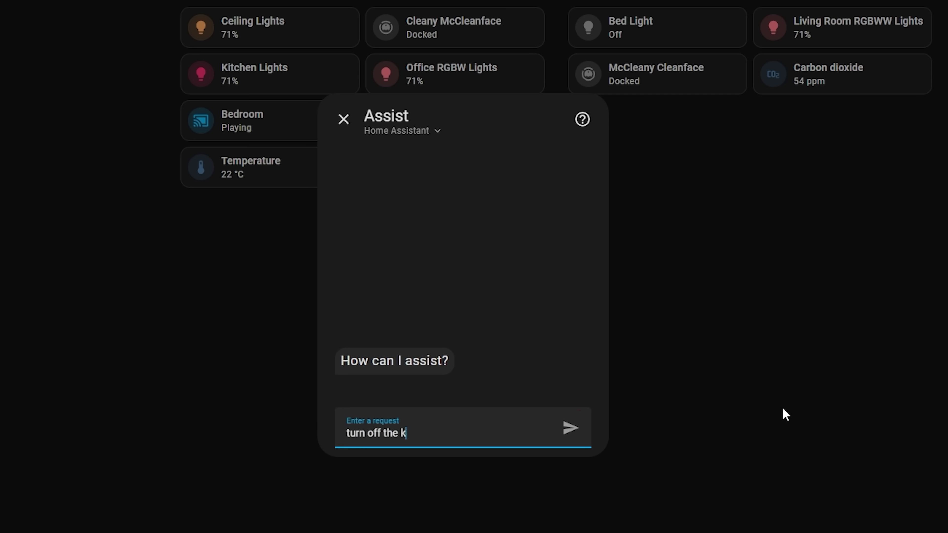
Ask Assist to turn off the kitchen lights, then ask about someone's height and the best smart home platform.
{"action": "type", "text": "s"}
{"action": "key", "text": "Return"}
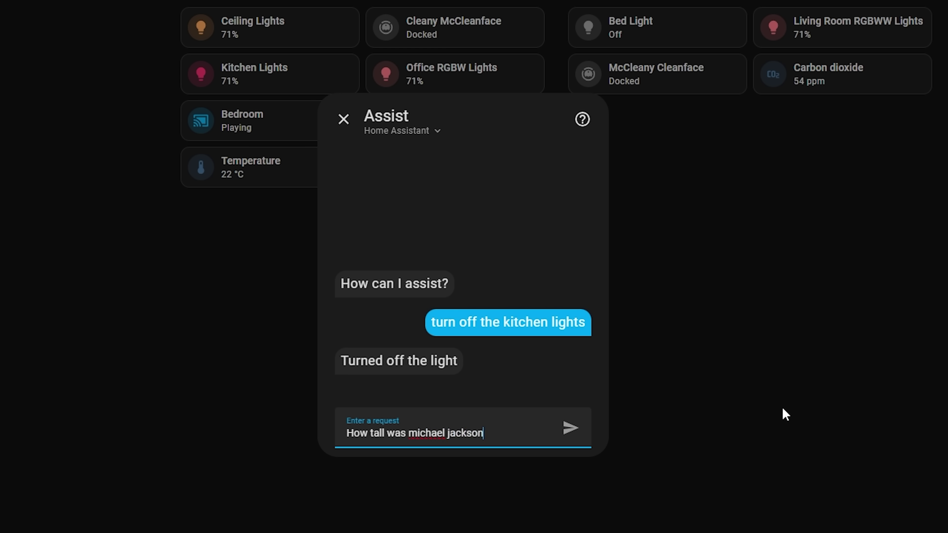
{"action": "key", "text": "Return"}
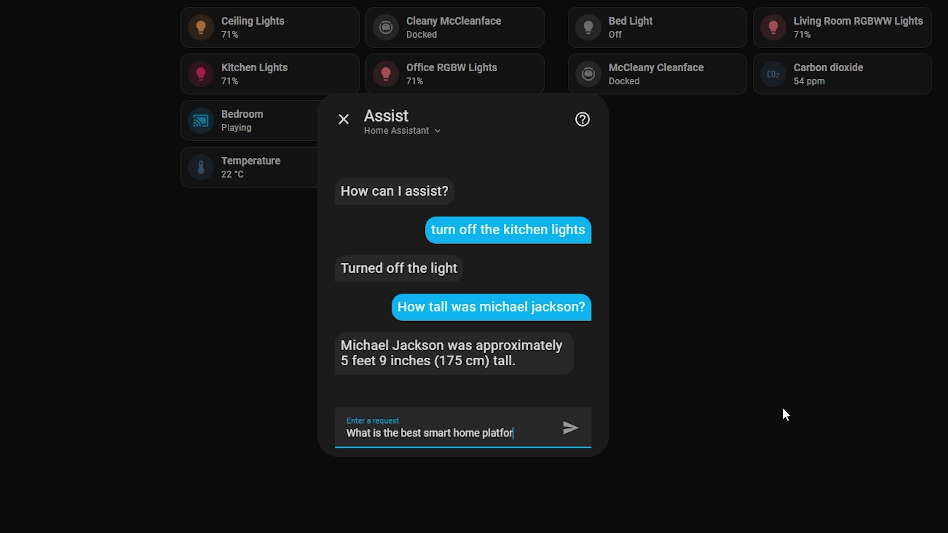
{"action": "key", "text": "Return"}
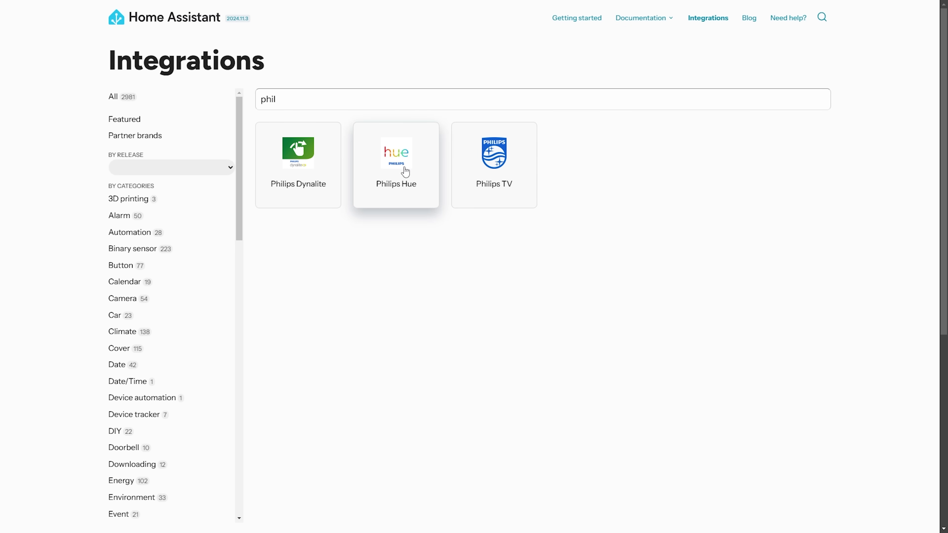
Open the Philips Hue integration docs, follow its quality scale link, and scroll through the tiers.
{"action": "left_click", "coordinate": [408, 172]}
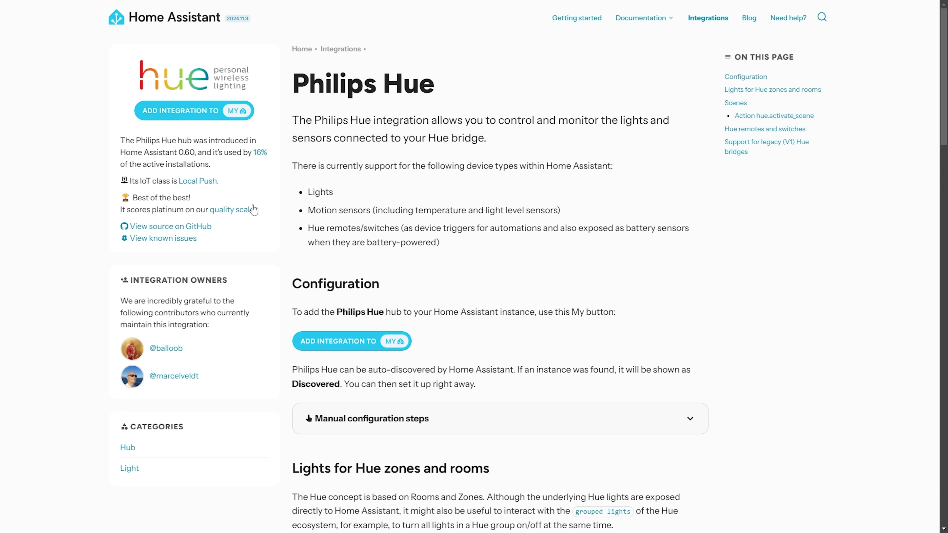
{"action": "left_click", "coordinate": [239, 210]}
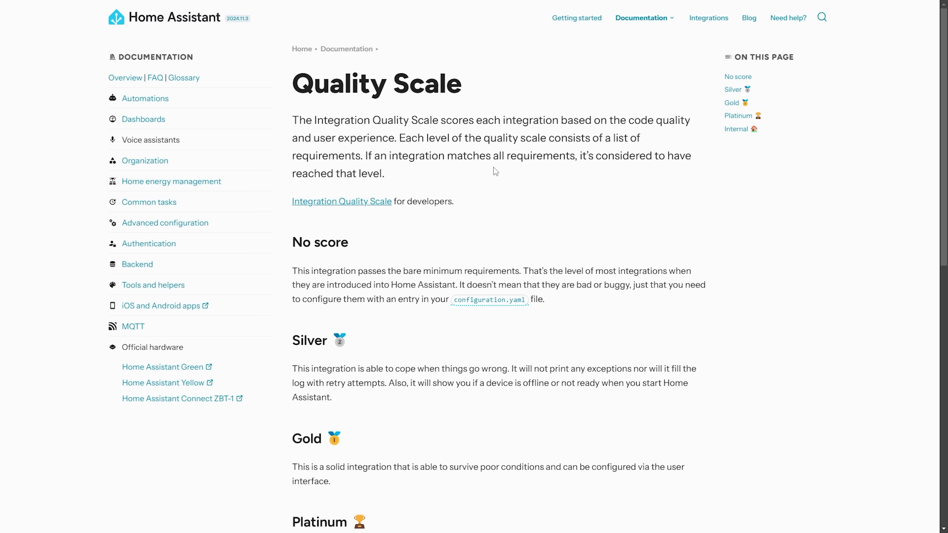
{"action": "scroll", "coordinate": [518, 233], "scroll_direction": "down", "scroll_amount": 2}
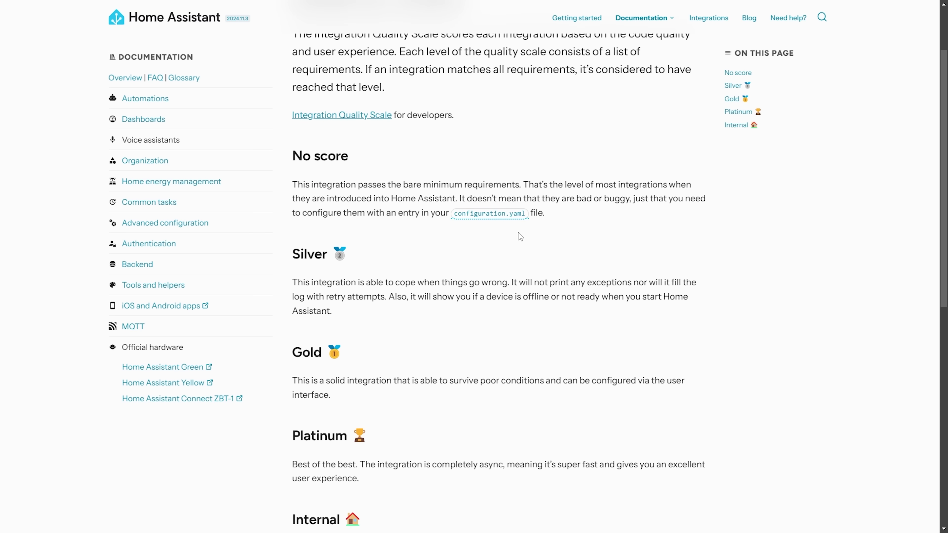
{"action": "scroll", "coordinate": [622, 334], "scroll_direction": "down", "scroll_amount": 4}
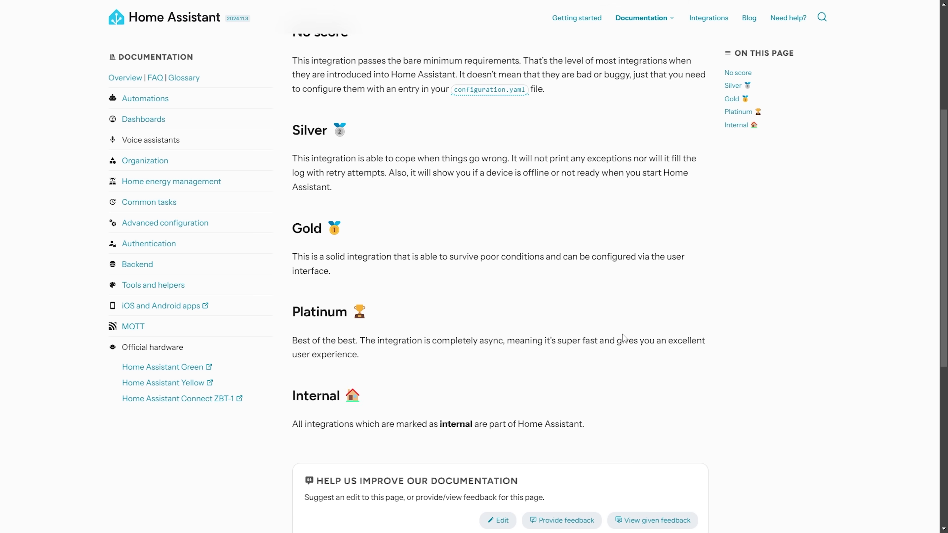
{"action": "scroll", "coordinate": [622, 334], "scroll_direction": "up", "scroll_amount": 3}
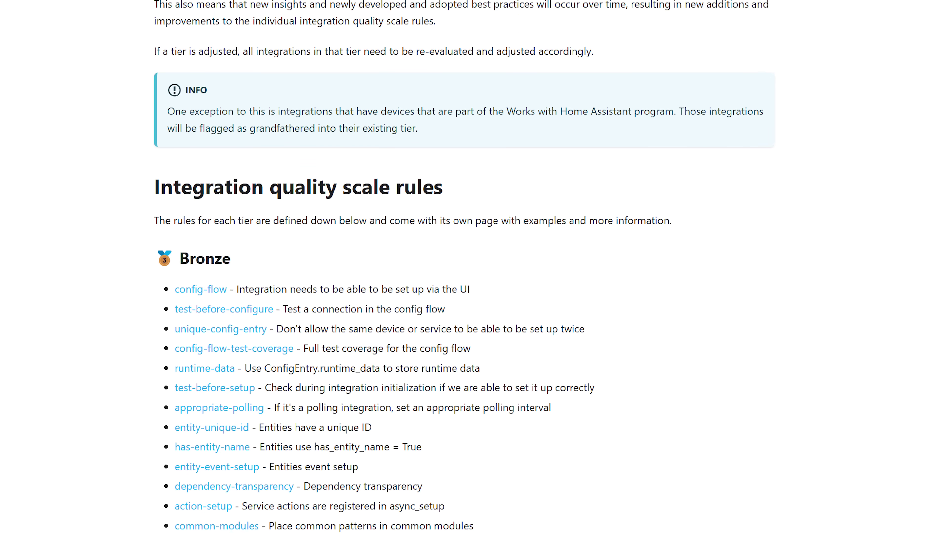
{"action": "scroll", "coordinate": [463, 261], "scroll_direction": "down", "scroll_amount": 5}
{"action": "scroll", "coordinate": [463, 261], "scroll_direction": "down", "scroll_amount": 5}
{"action": "scroll", "coordinate": [463, 261], "scroll_direction": "down", "scroll_amount": 2}
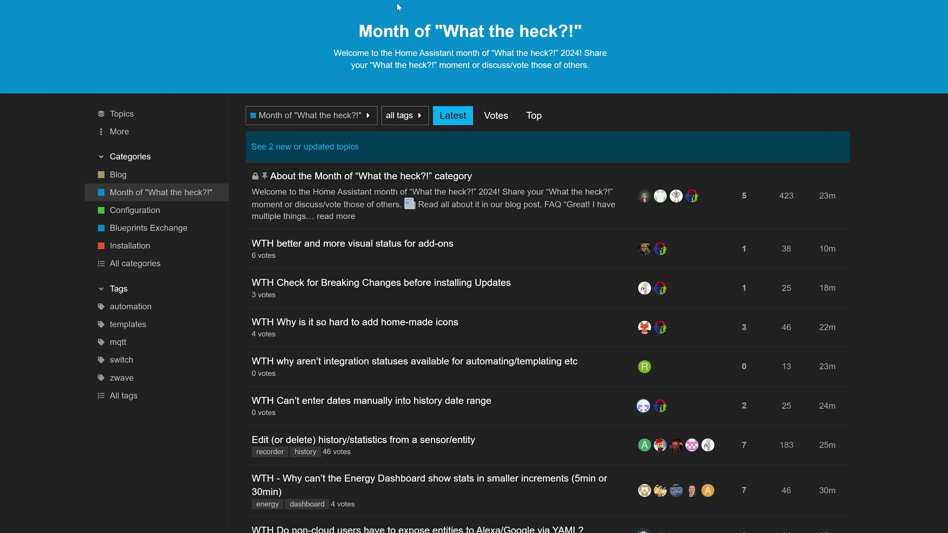
{"action": "scroll", "coordinate": [514, 162], "scroll_direction": "down", "scroll_amount": 3}
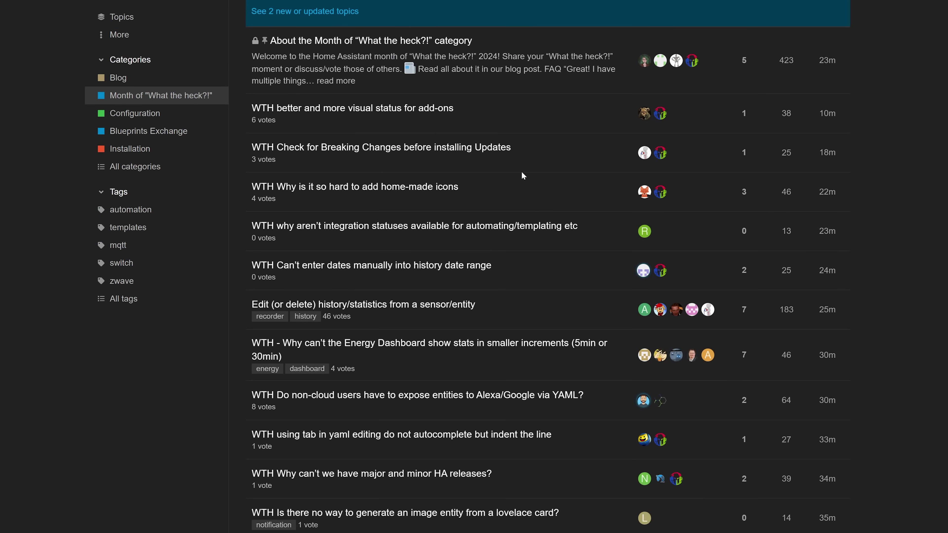
{"action": "scroll", "coordinate": [521, 172], "scroll_direction": "down", "scroll_amount": 4}
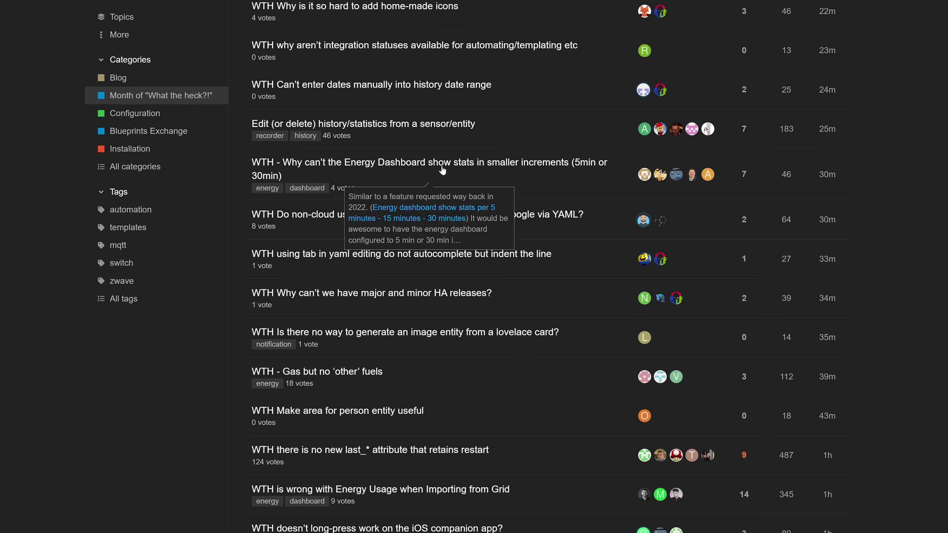
{"action": "left_click", "coordinate": [442, 170]}
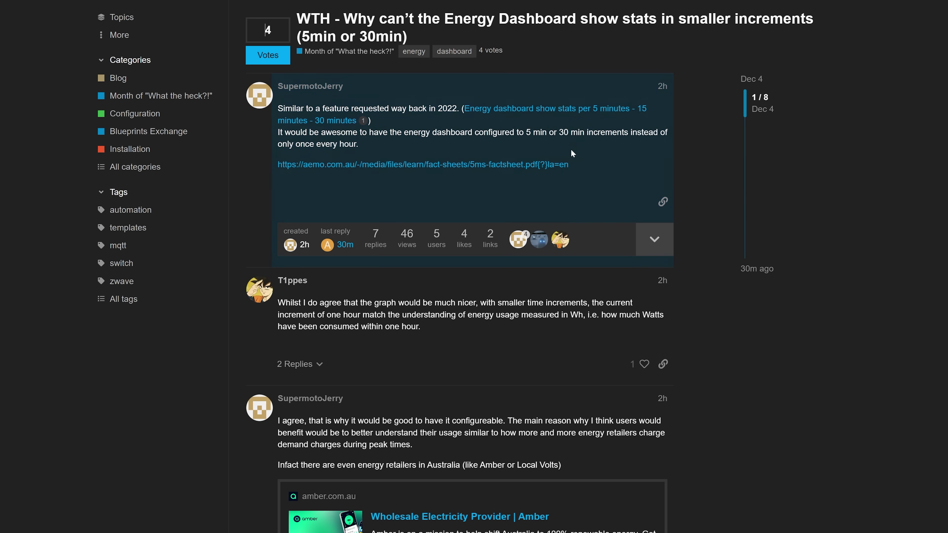
{"action": "scroll", "coordinate": [342, 88], "scroll_direction": "down", "scroll_amount": 3}
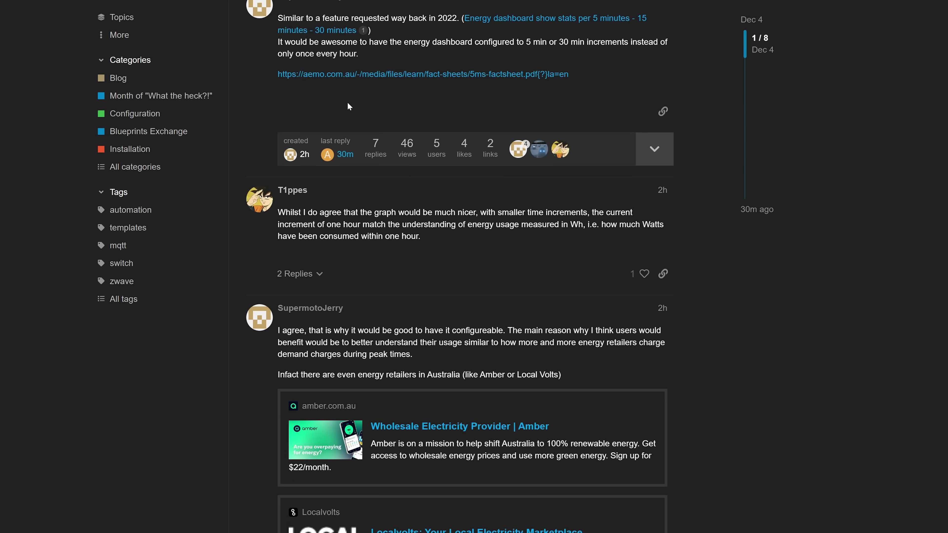
{"action": "scroll", "coordinate": [520, 245], "scroll_direction": "up", "scroll_amount": 3}
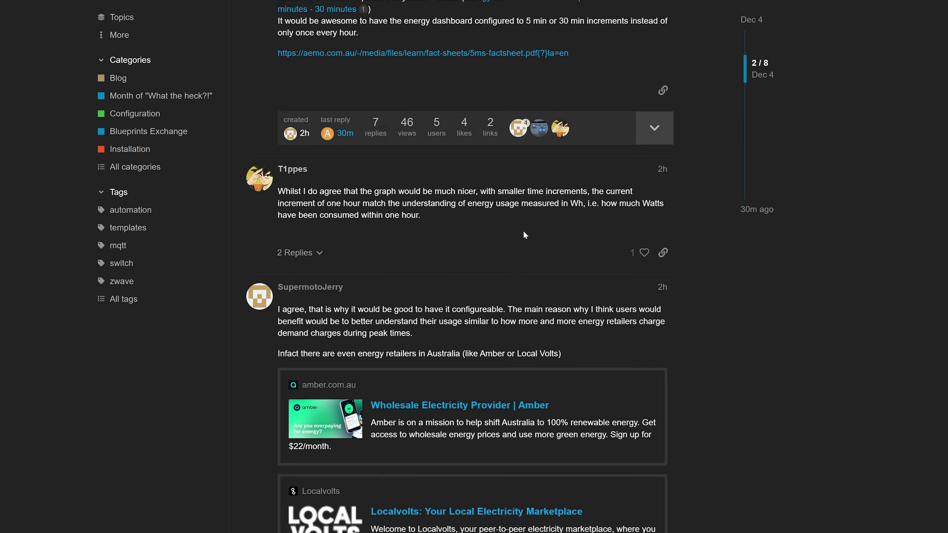
{"action": "key", "text": "alt+Left"}
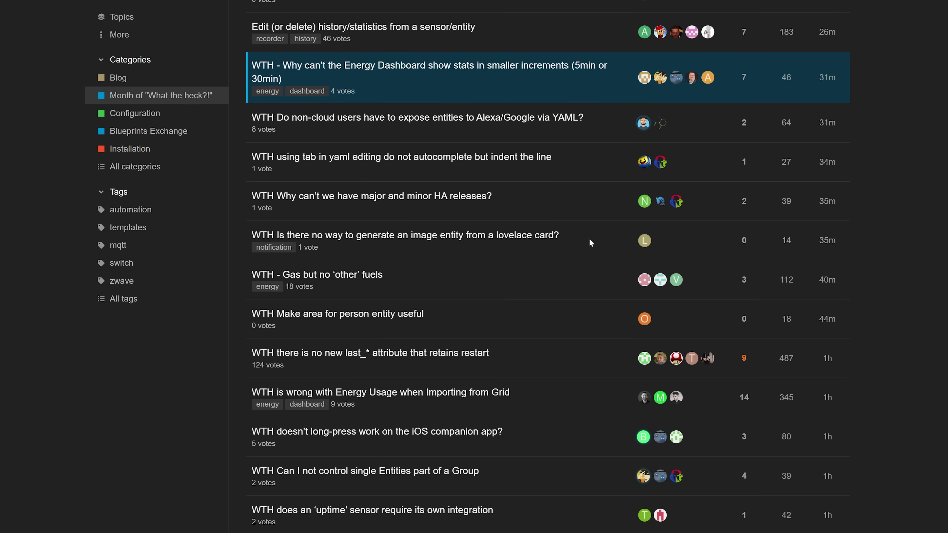
{"action": "scroll", "coordinate": [589, 238], "scroll_direction": "down", "scroll_amount": 3}
{"action": "scroll", "coordinate": [555, 229], "scroll_direction": "down", "scroll_amount": 3}
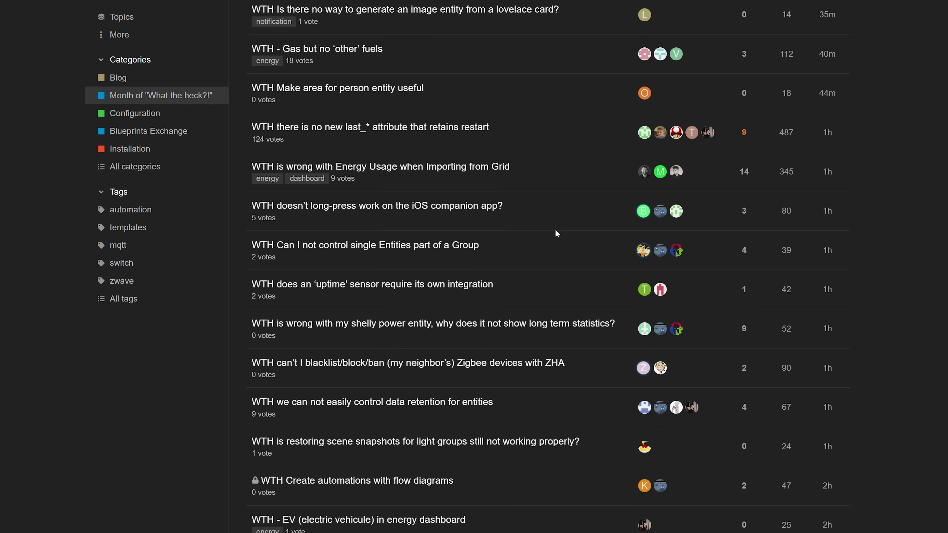
{"action": "scroll", "coordinate": [555, 229], "scroll_direction": "down", "scroll_amount": 1}
{"action": "scroll", "coordinate": [555, 231], "scroll_direction": "up", "scroll_amount": 3}
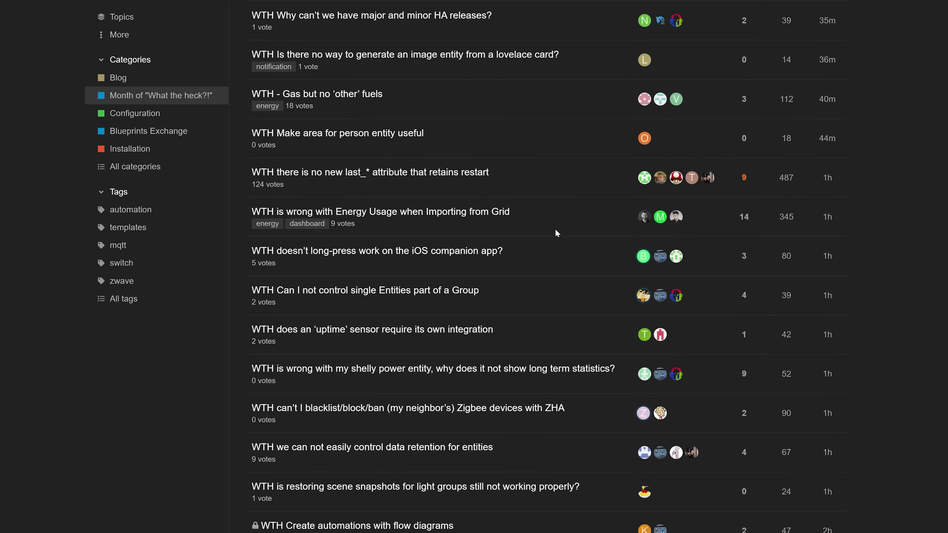
{"action": "scroll", "coordinate": [555, 228], "scroll_direction": "down", "scroll_amount": 3}
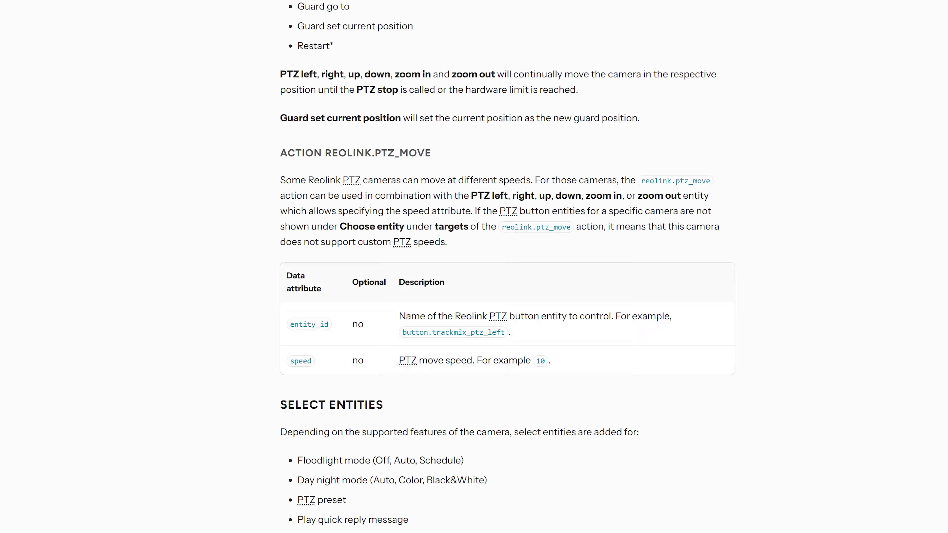
Scroll down the Reolink IP NVR/camera documentation page.
{"action": "scroll", "coordinate": [474, 266], "scroll_direction": "down", "scroll_amount": 10}
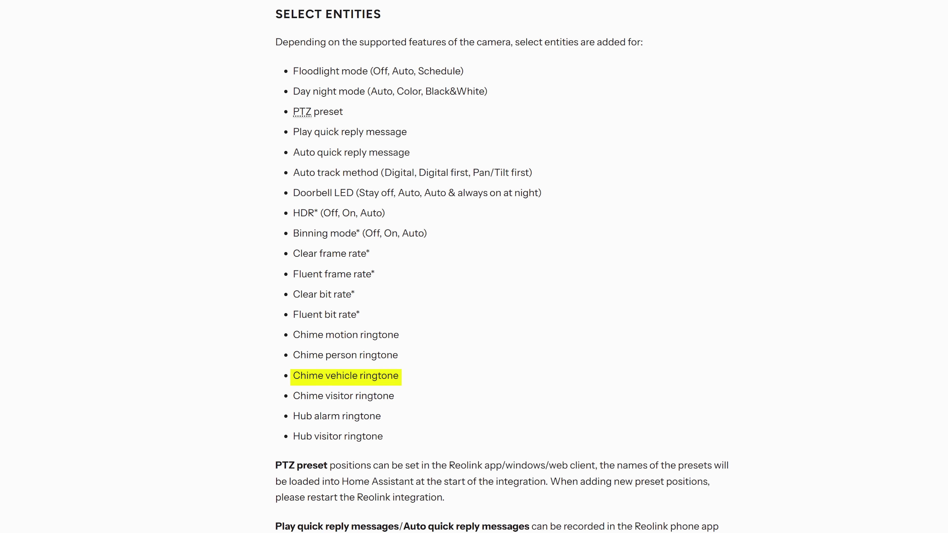
{"action": "scroll", "coordinate": [474, 267], "scroll_direction": "down", "scroll_amount": 15}
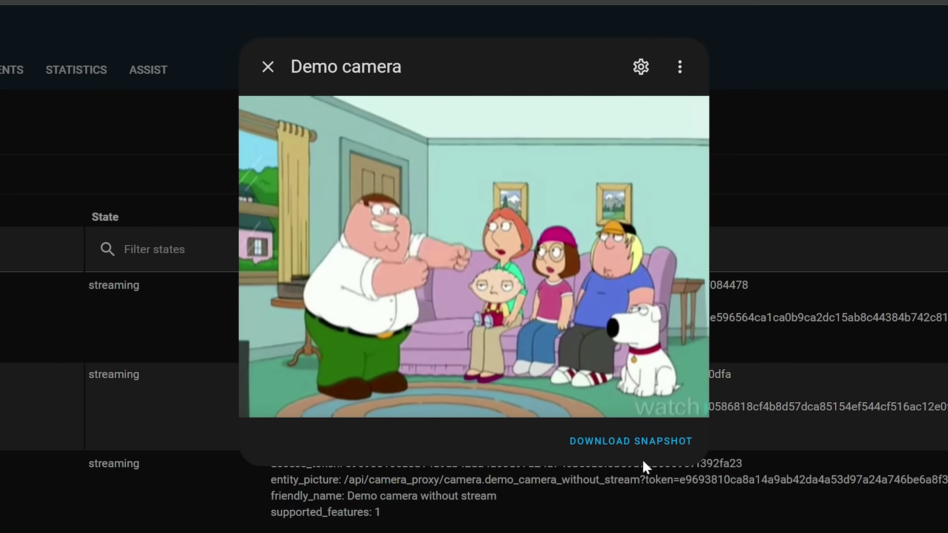
Download a snapshot of the Demo camera image, bringing up the save file dialog.
{"action": "left_click", "coordinate": [646, 451]}
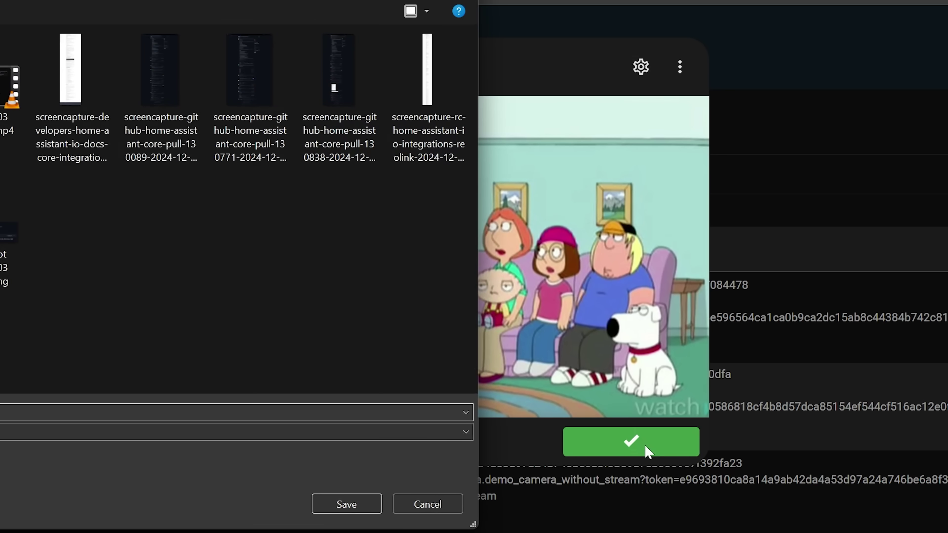